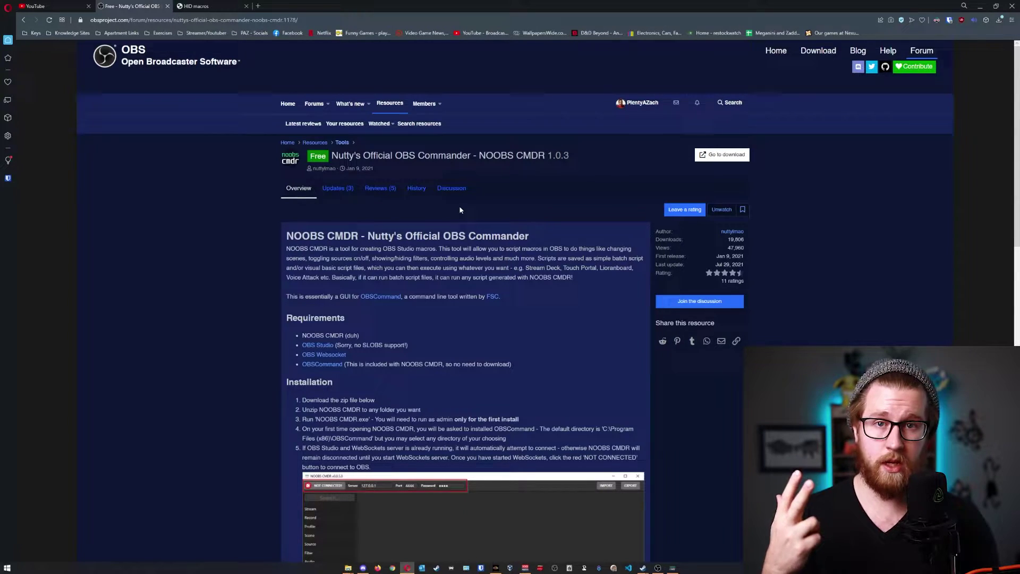
# Open the download page of the HID macros website.
pyautogui.click(210, 7)
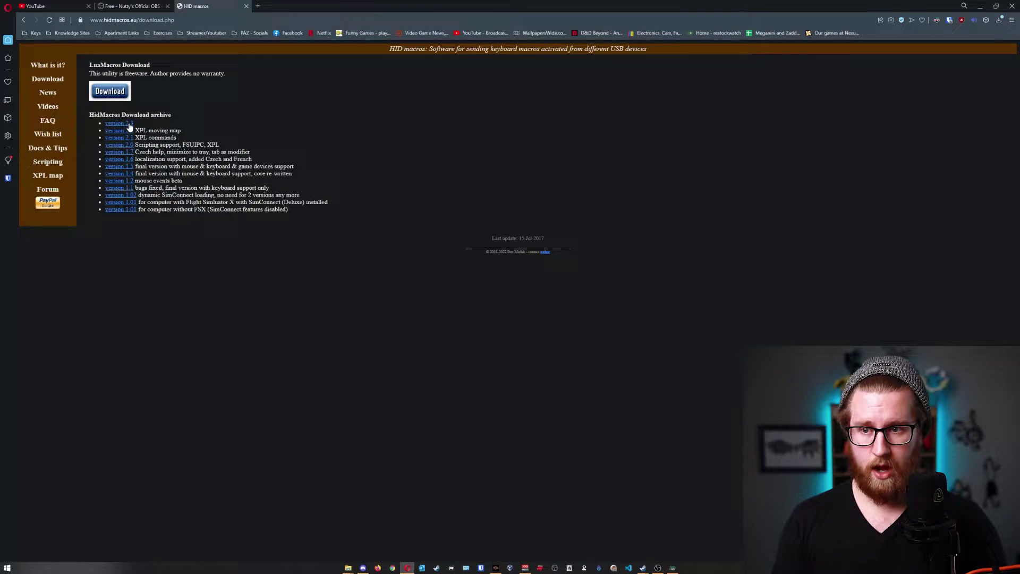
pyautogui.click(48, 80)
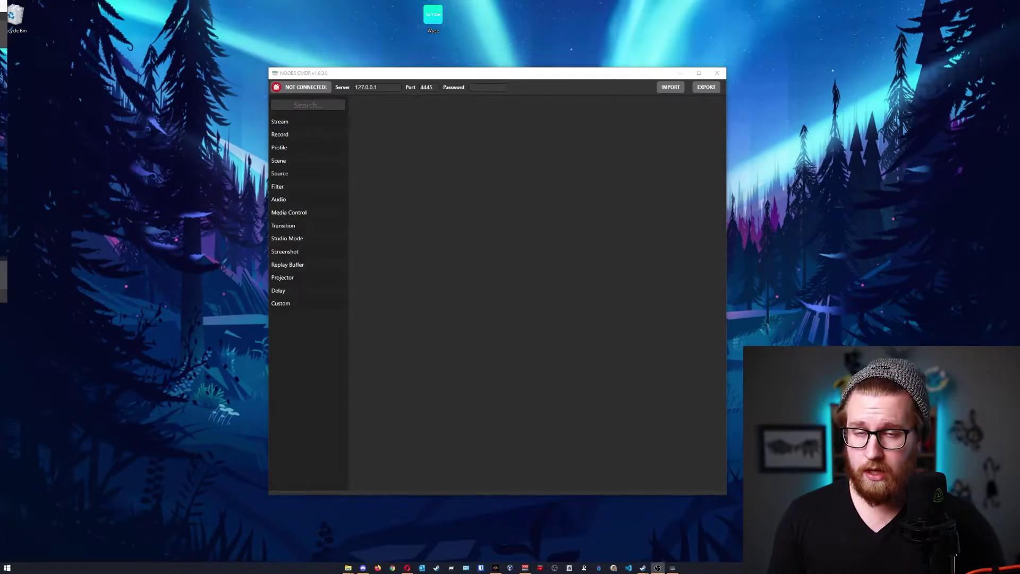
# Switch to OBS, check the server port in the WebSockets Server Settings and accept the settings.
pyautogui.hotkey('alt', 'Tab')
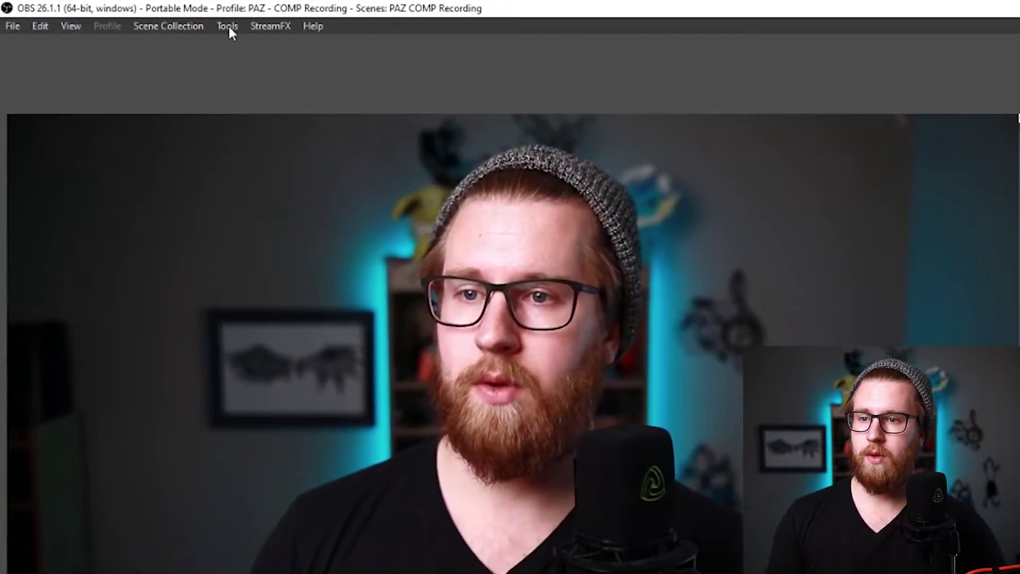
pyautogui.click(114, 13)
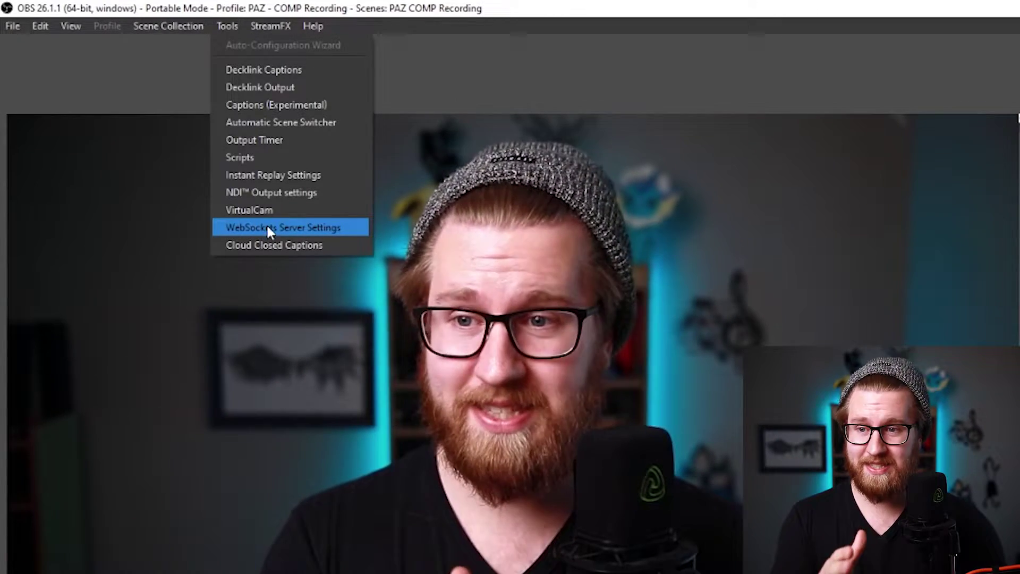
pyautogui.click(255, 228)
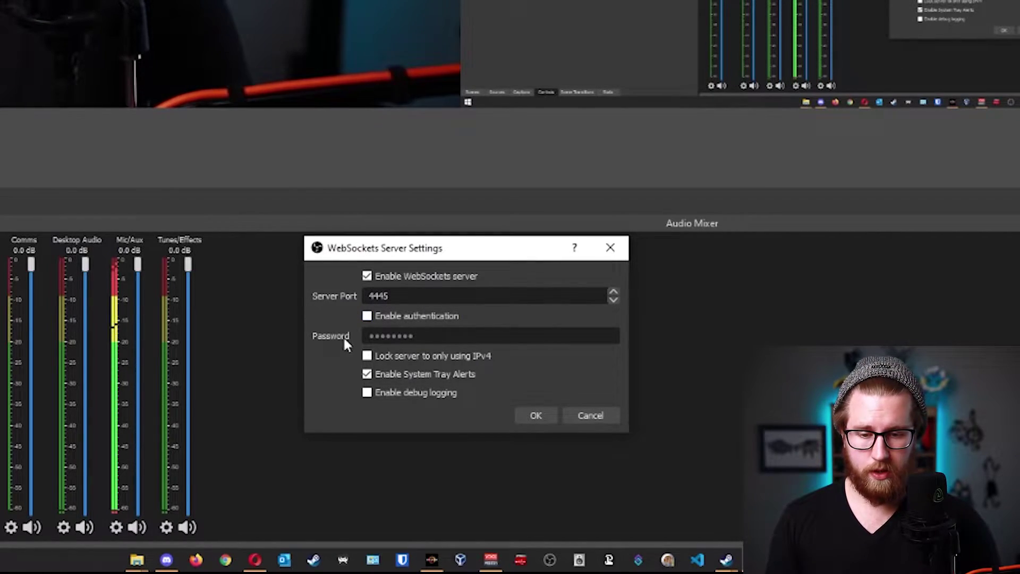
pyautogui.click(396, 296)
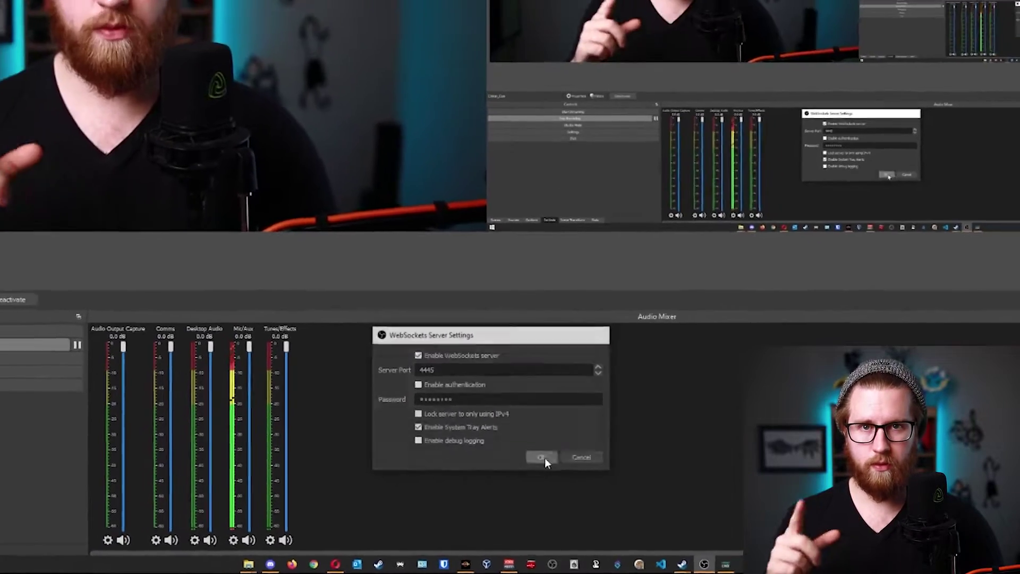
pyautogui.click(537, 416)
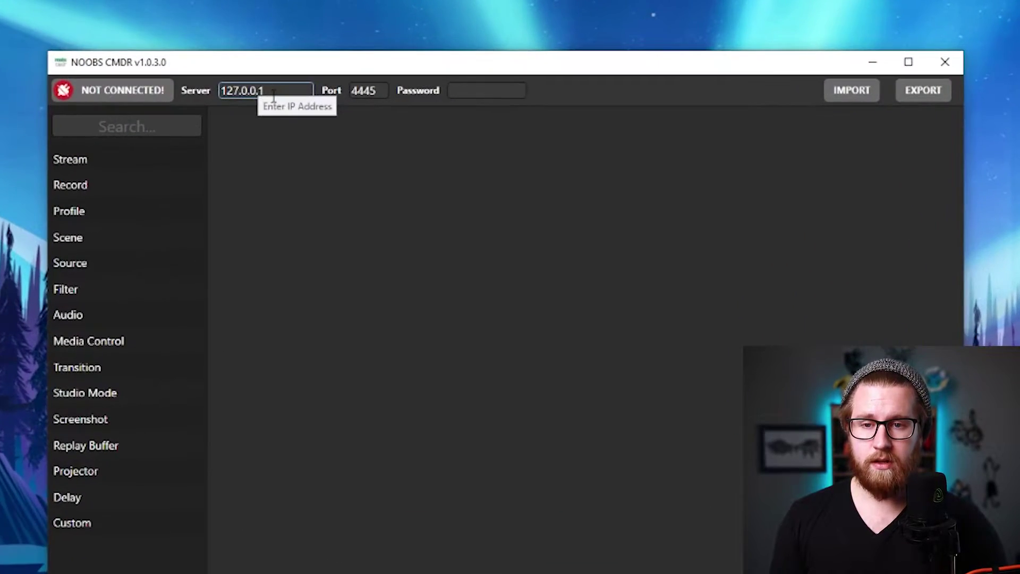
# Switch to NOOBS CMDR, check the server address and port fields, and connect to OBS.
pyautogui.click(276, 93)
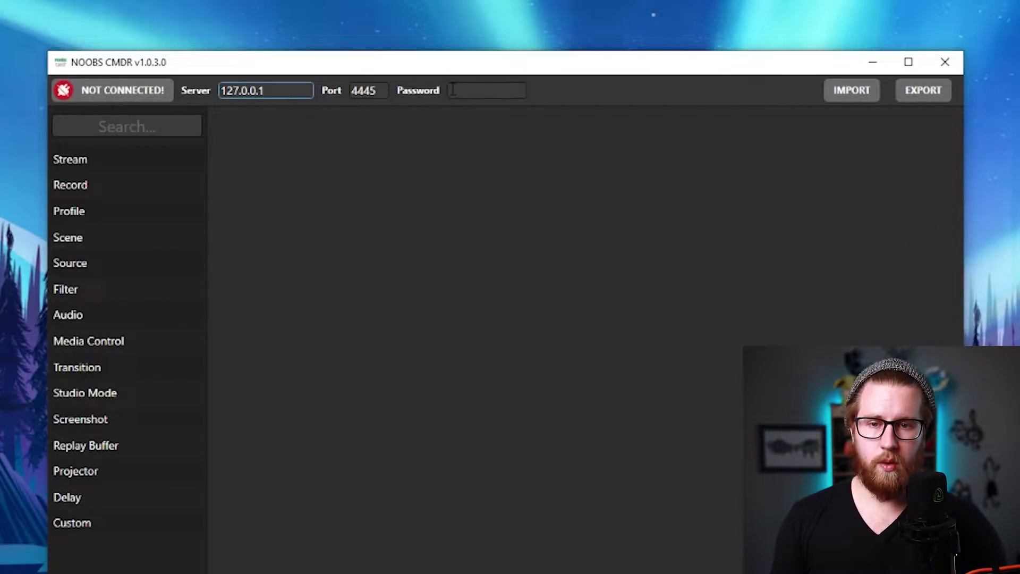
pyautogui.click(384, 91)
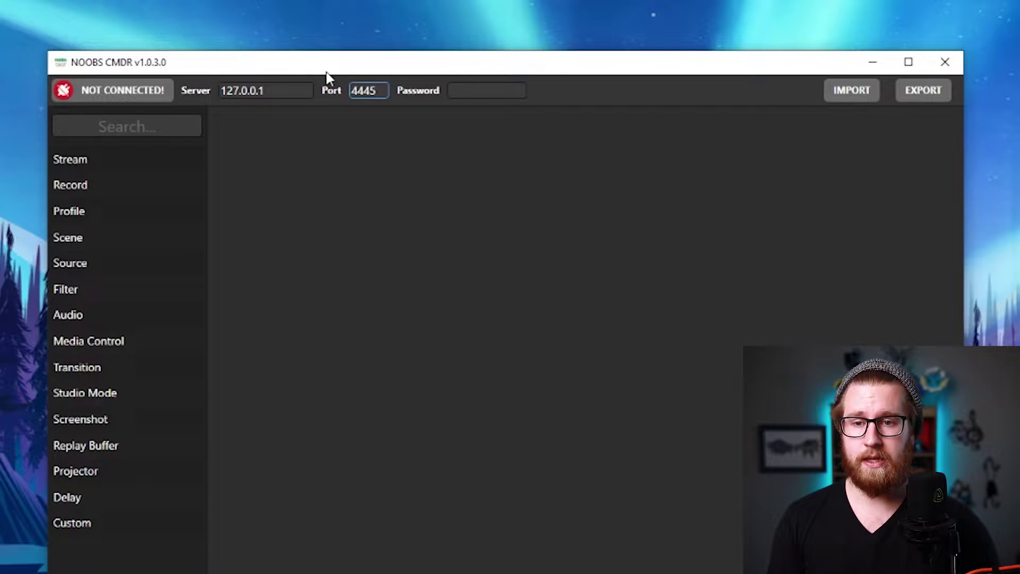
pyautogui.click(103, 97)
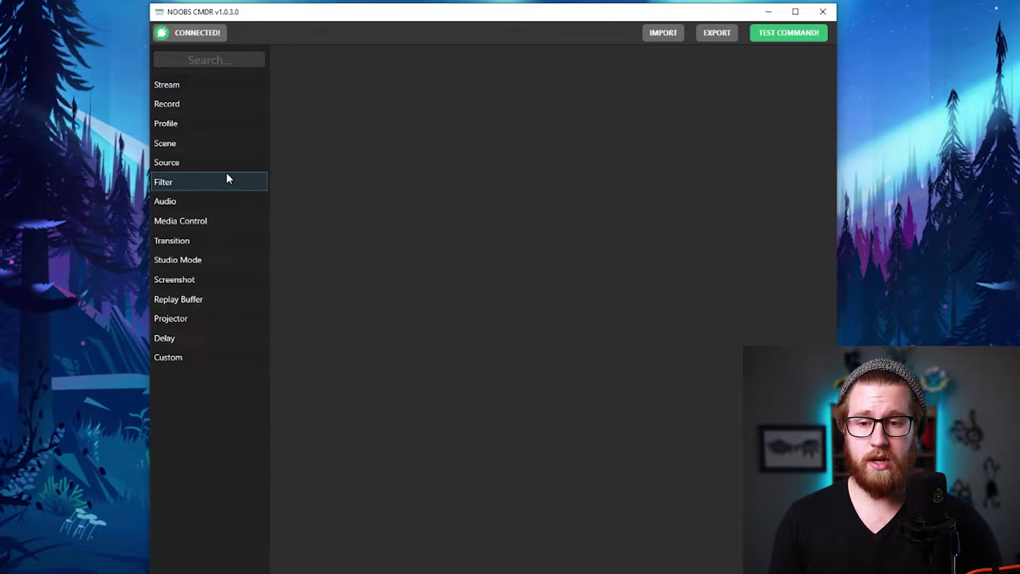
# Add a Show Filter command for the source Canon_Cam with the filter name "3d on".
pyautogui.click(182, 183)
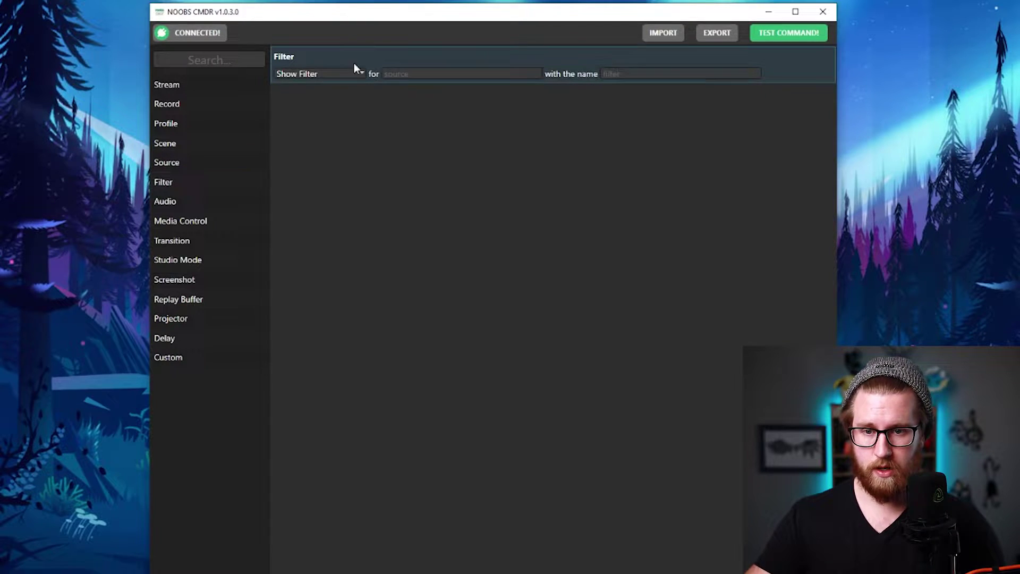
pyautogui.click(403, 73)
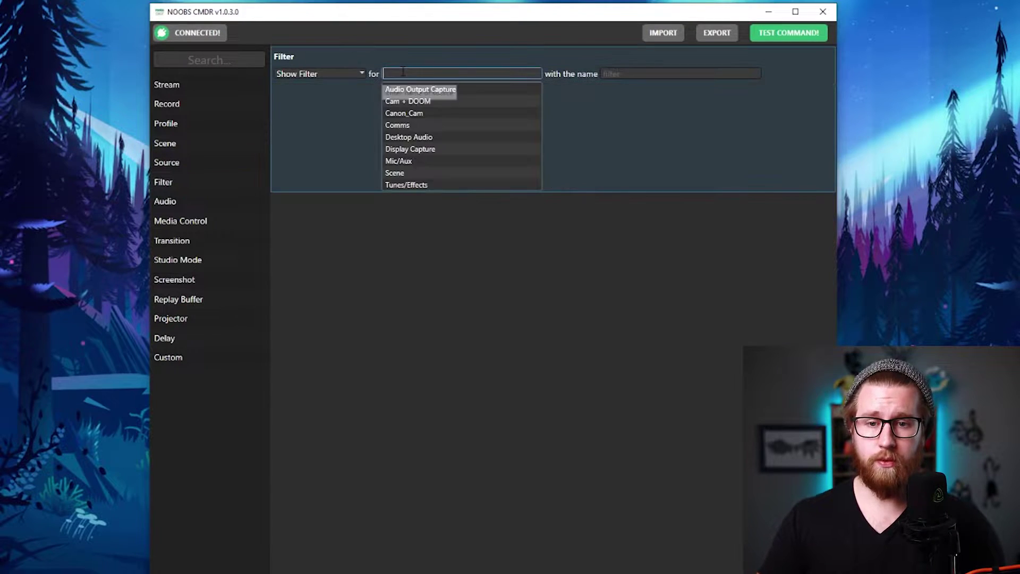
pyautogui.click(412, 113)
pyautogui.click(632, 74)
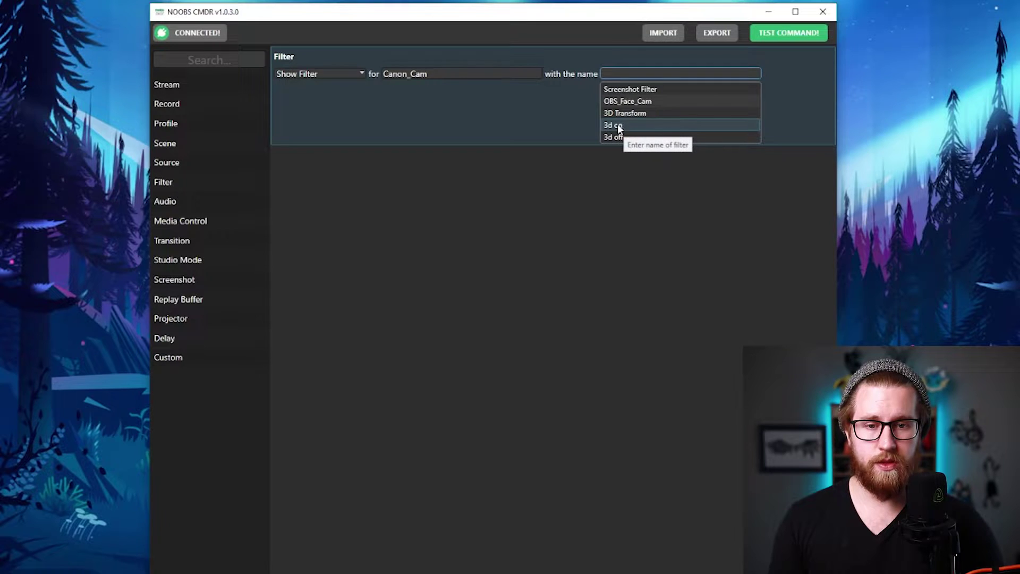
pyautogui.click(623, 125)
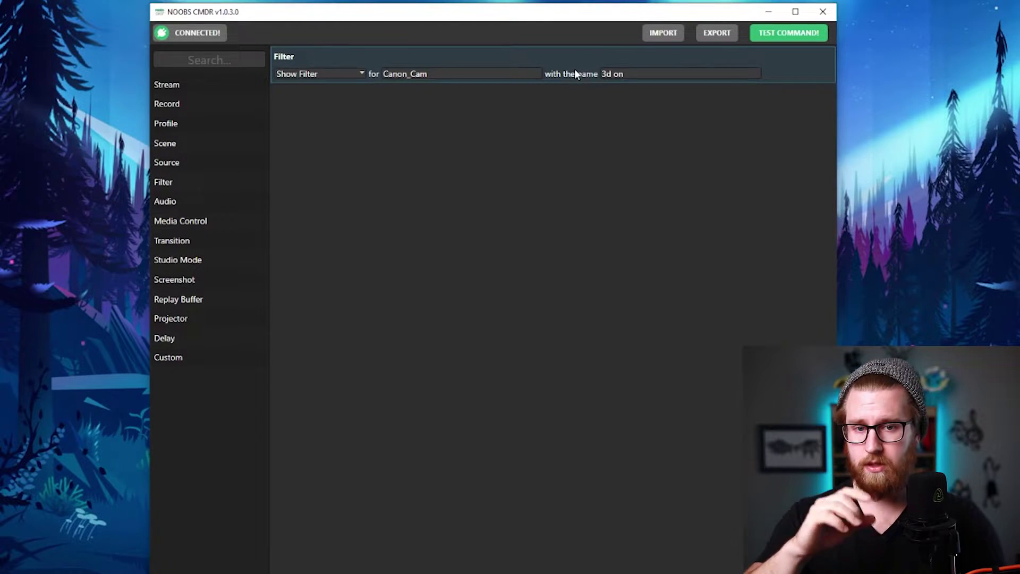
# Export the filter command as the batch script 3D_On in the Noobs folder.
pyautogui.click(715, 34)
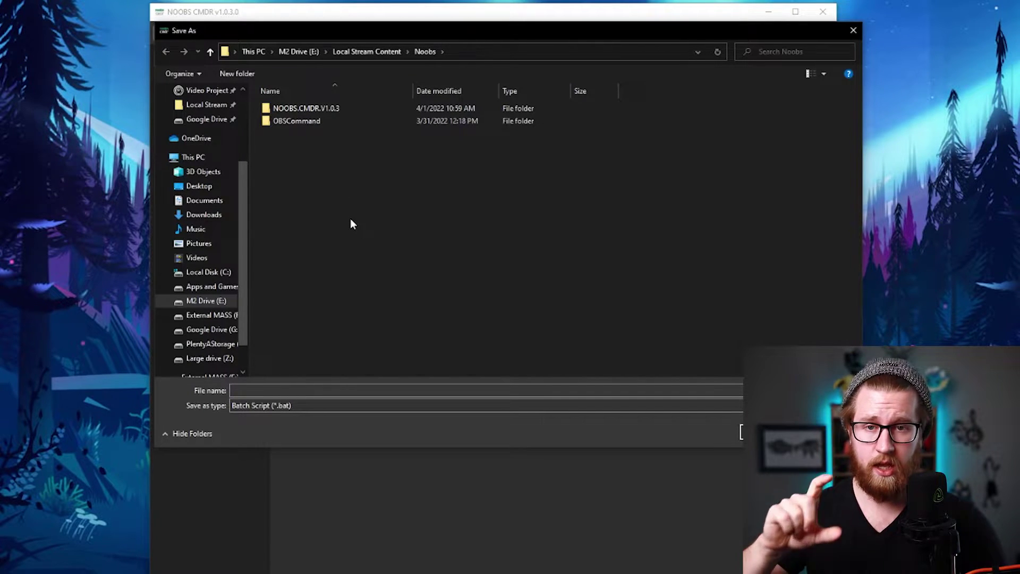
pyautogui.click(279, 389)
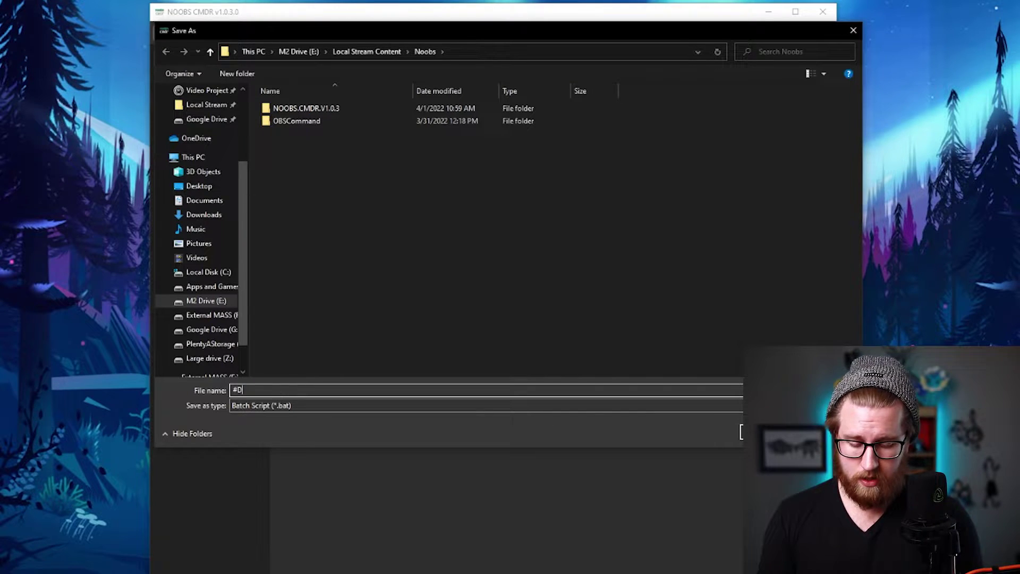
pyautogui.write('3D_ON')
pyautogui.press('Return')
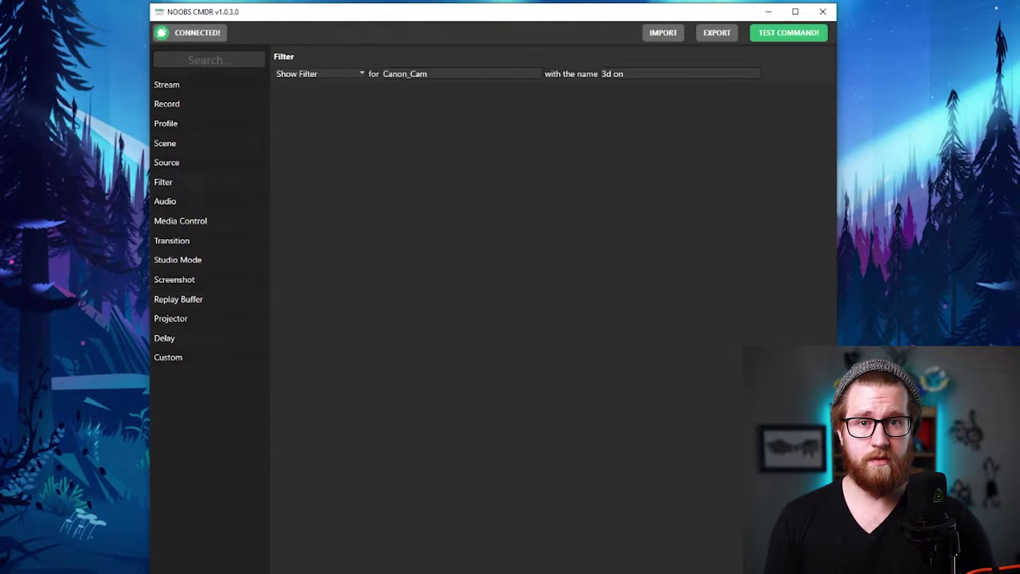
# Set the command's filter name to "3d off" and export it as a second batch script in the Noobs folder.
pyautogui.click(657, 74)
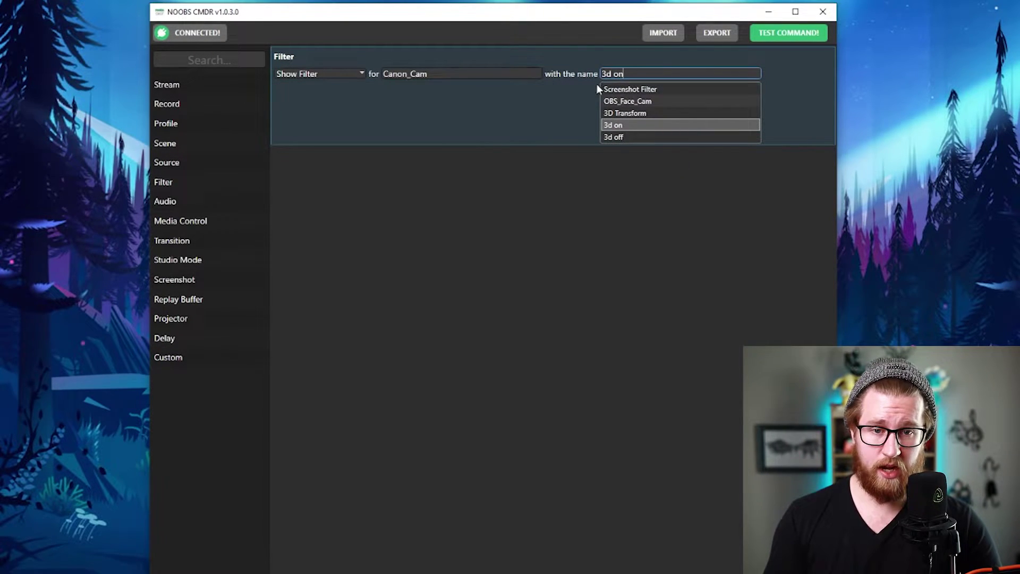
pyautogui.click(621, 138)
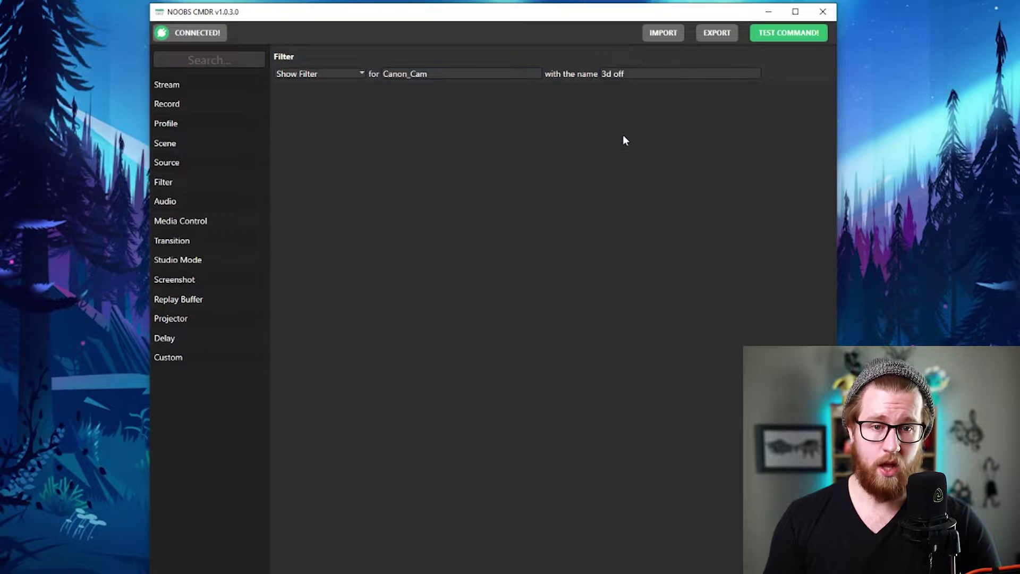
pyautogui.click(718, 35)
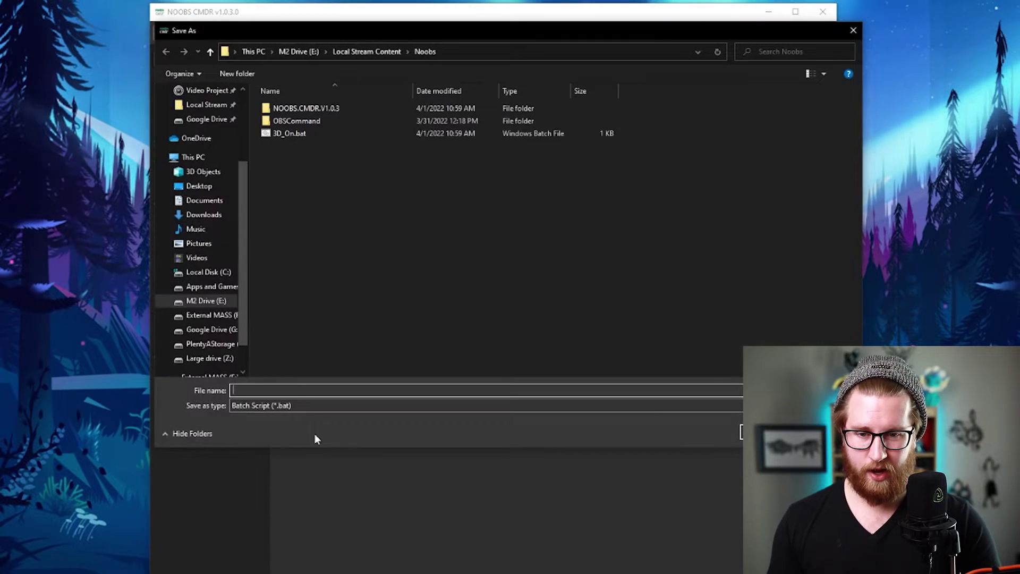
pyautogui.write('3')
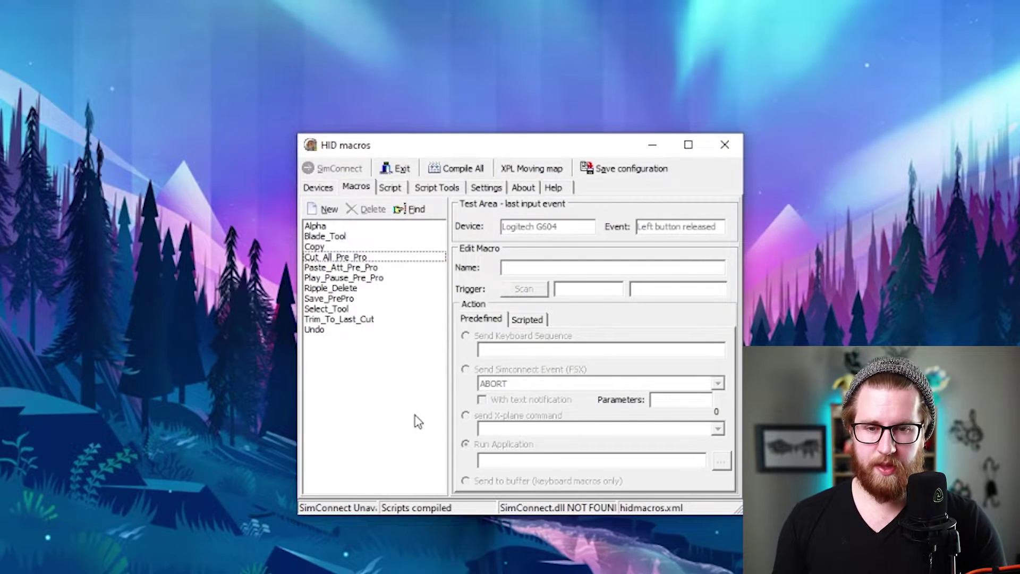
# Switch to HID macros and look through the existing macros, viewing the settings of Alpha.
pyautogui.click(323, 227)
pyautogui.click(343, 345)
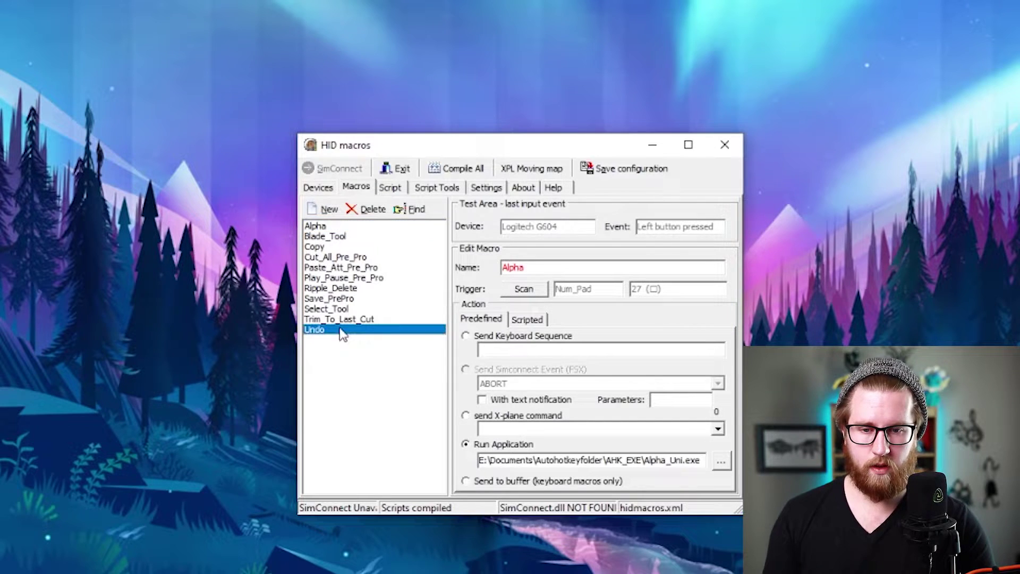
pyautogui.click(326, 228)
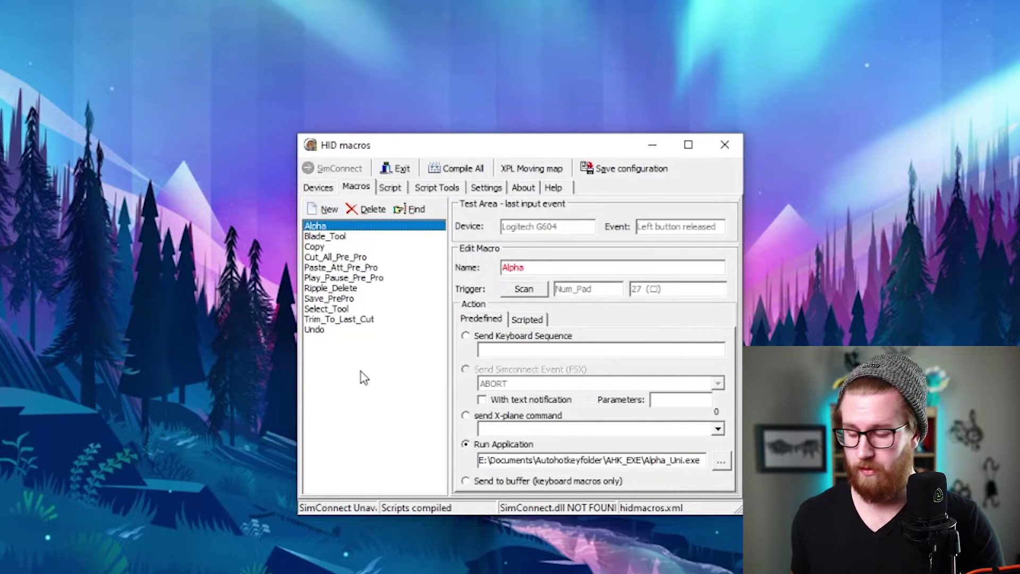
pyautogui.press('Insert')
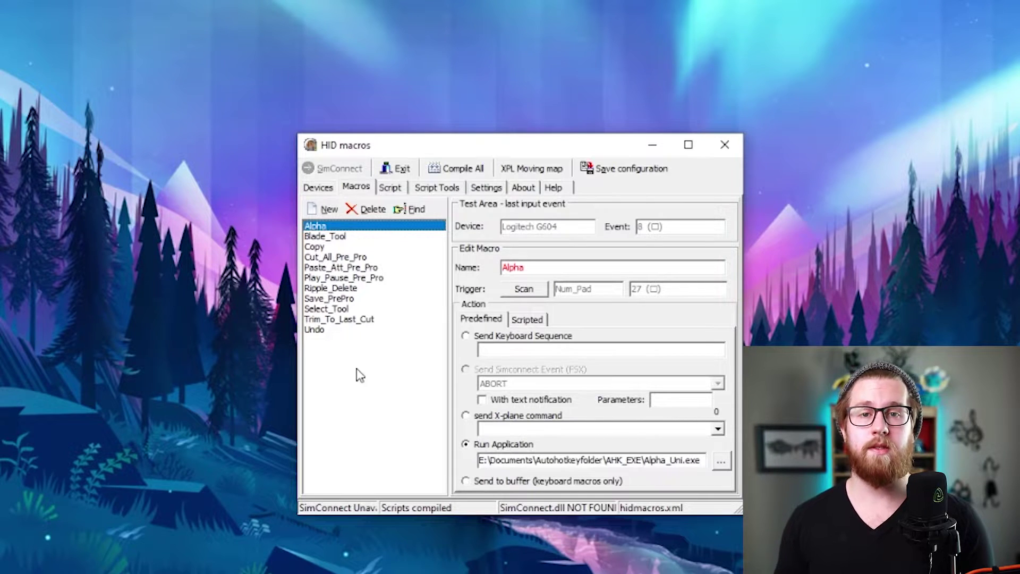
# Locate Twiddler3 in the device list and test several of its keys in the macro test area.
pyautogui.click(318, 187)
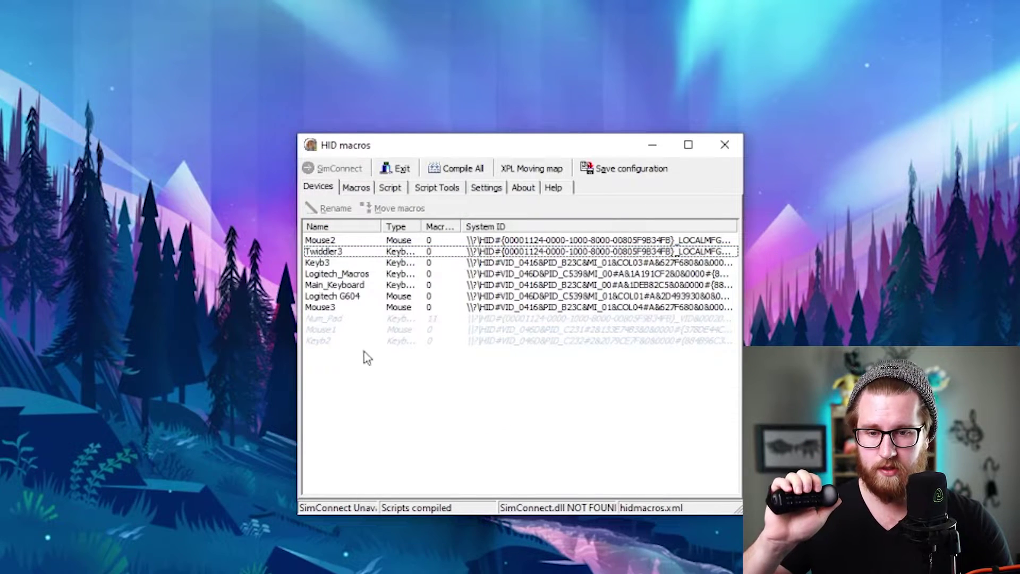
pyautogui.click(351, 253)
pyautogui.click(356, 188)
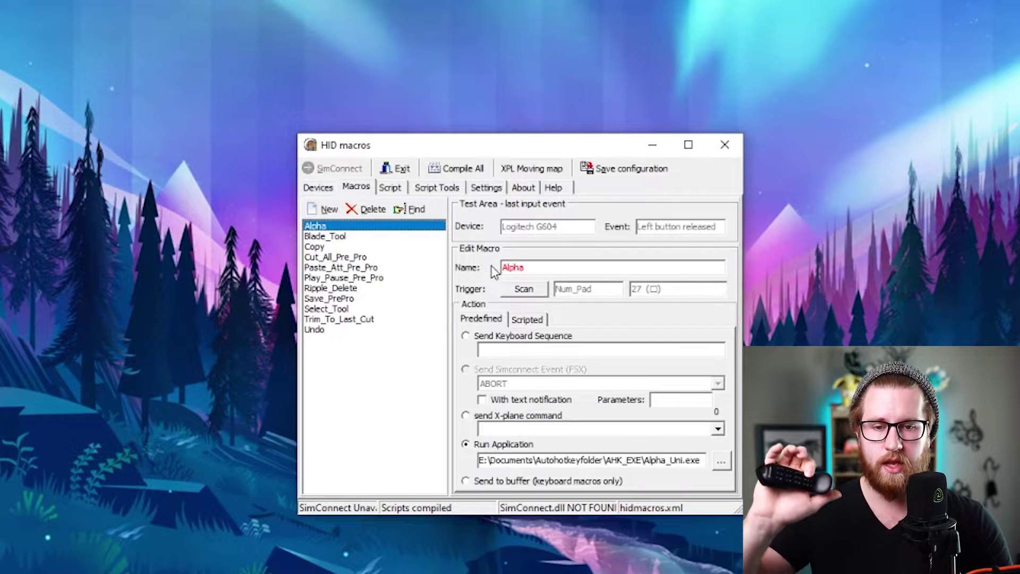
pyautogui.press('a')
pyautogui.press('c')
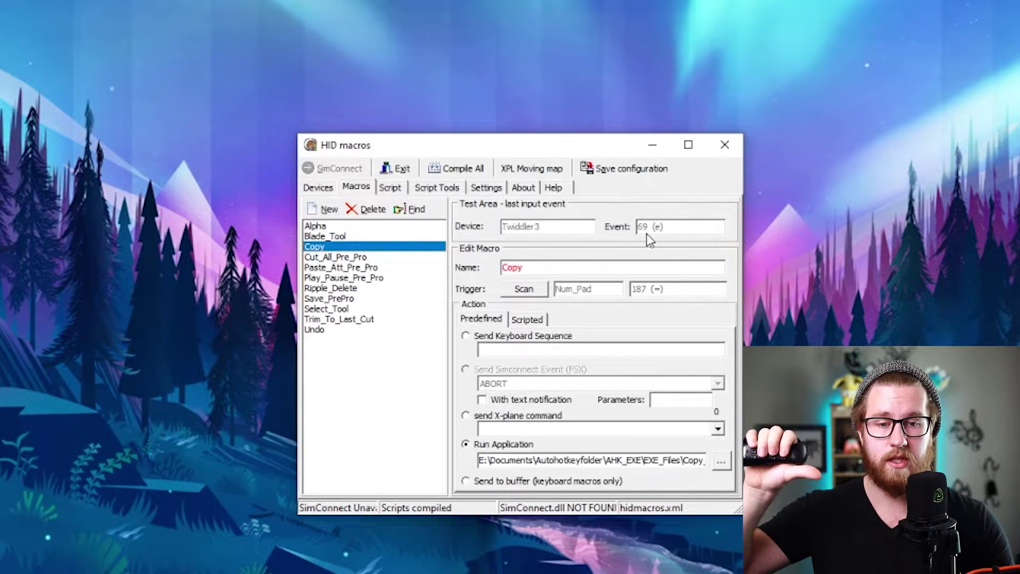
pyautogui.press('Delete')
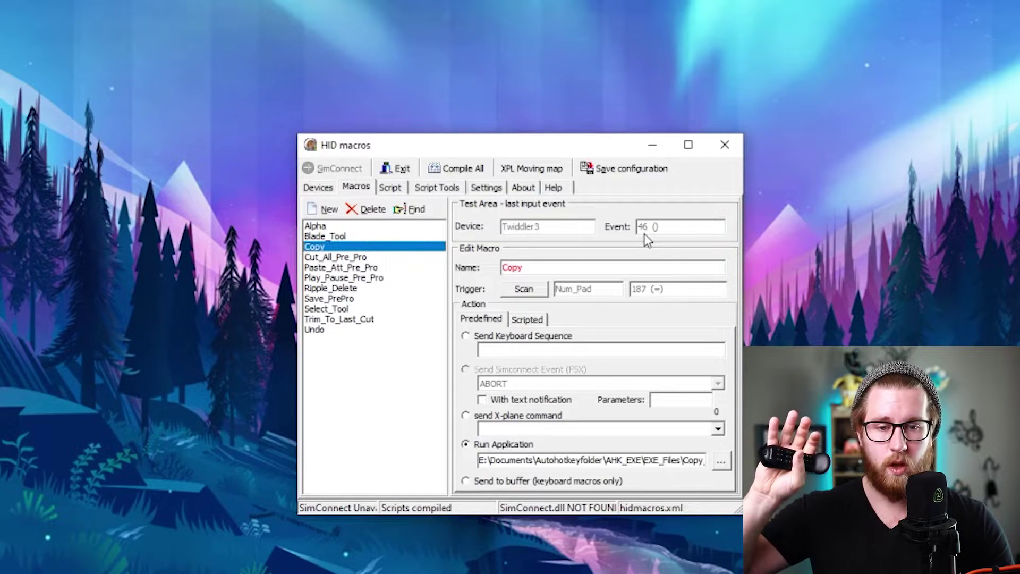
pyautogui.press('BackSpace')
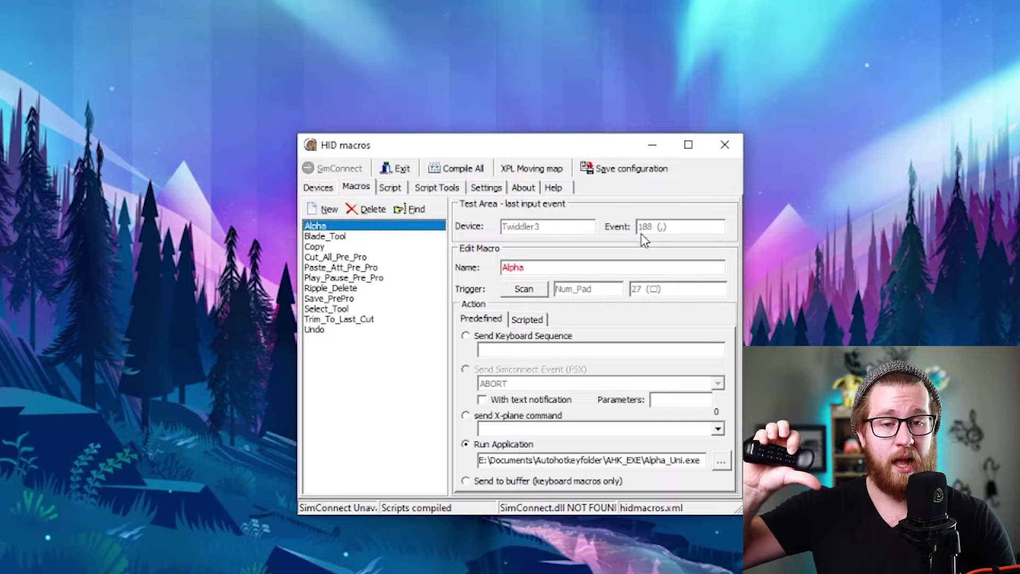
pyautogui.click(640, 232)
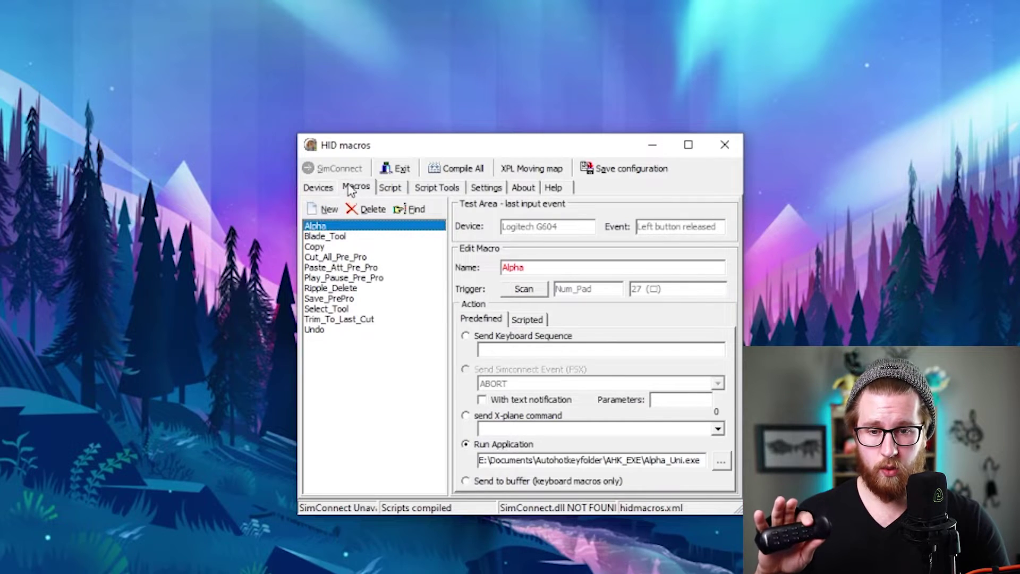
# Create a new macro named "3D ON" and assign the Twiddler3's "a" key as its trigger.
pyautogui.click(327, 210)
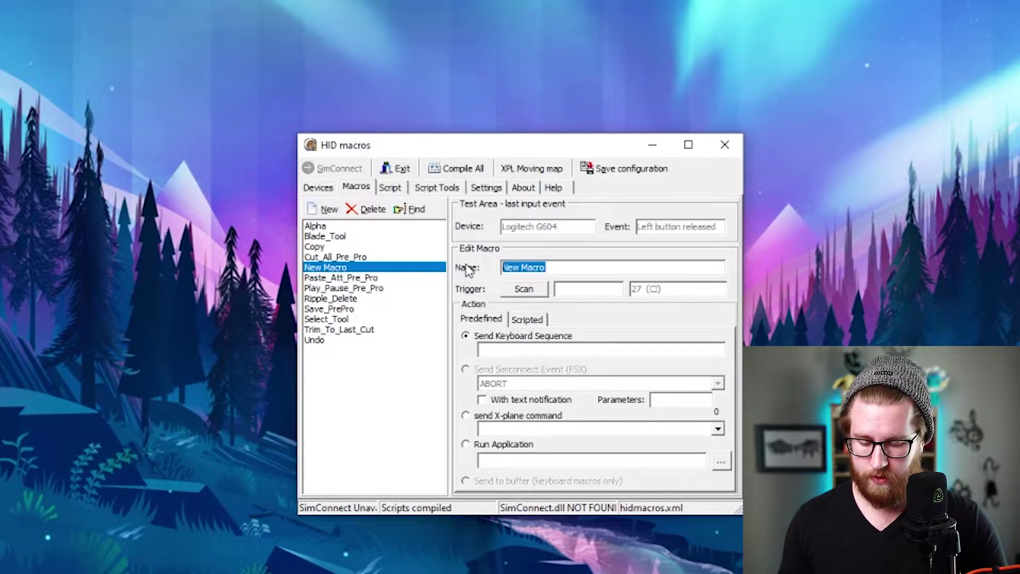
pyautogui.write('3D ONd')
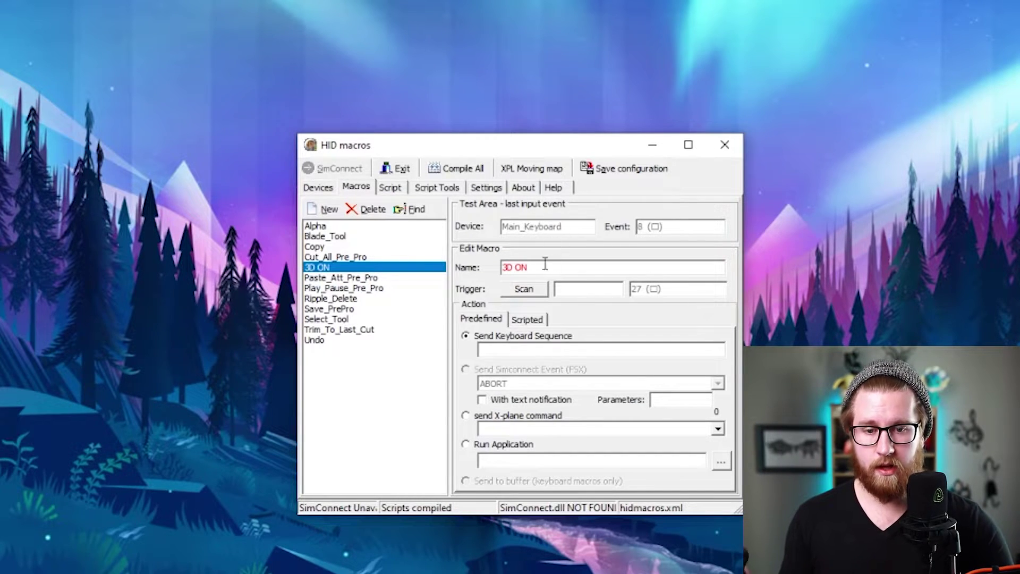
pyautogui.click(525, 291)
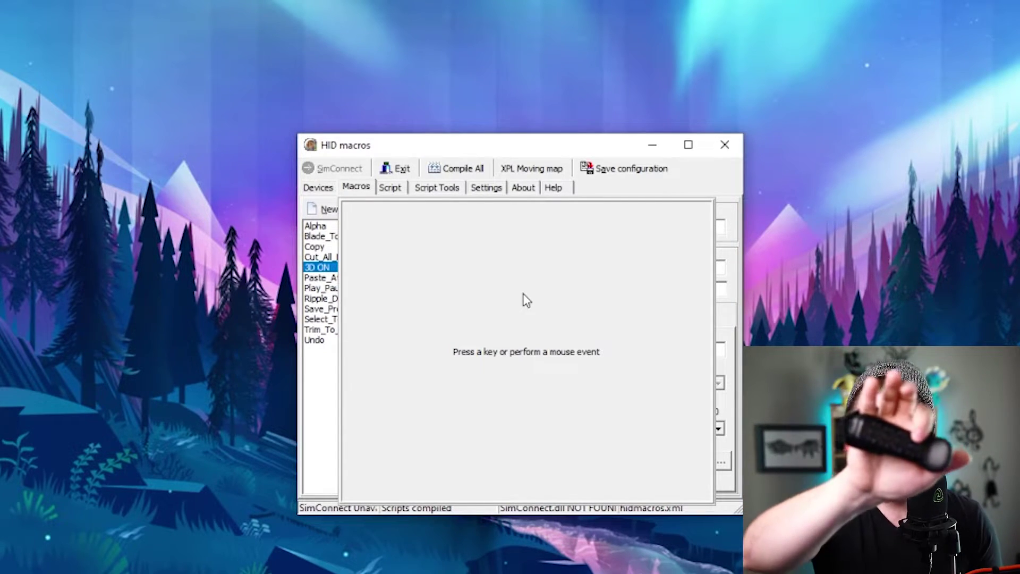
pyautogui.press('a')
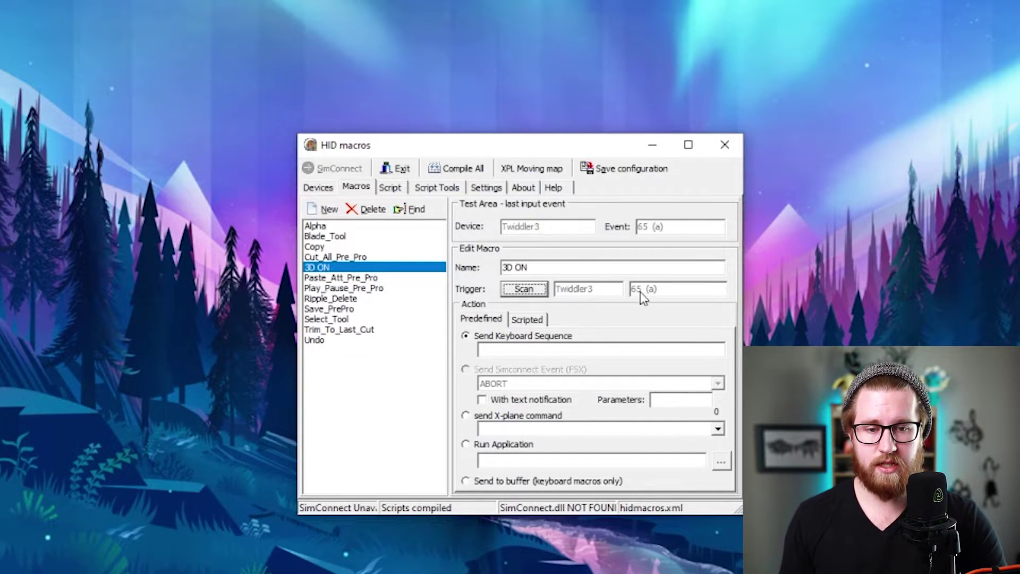
# Set the 3D ON macro's action to run an application and choose 3D_On.vbs from the Noobs folder.
pyautogui.click(467, 444)
pyautogui.click(722, 462)
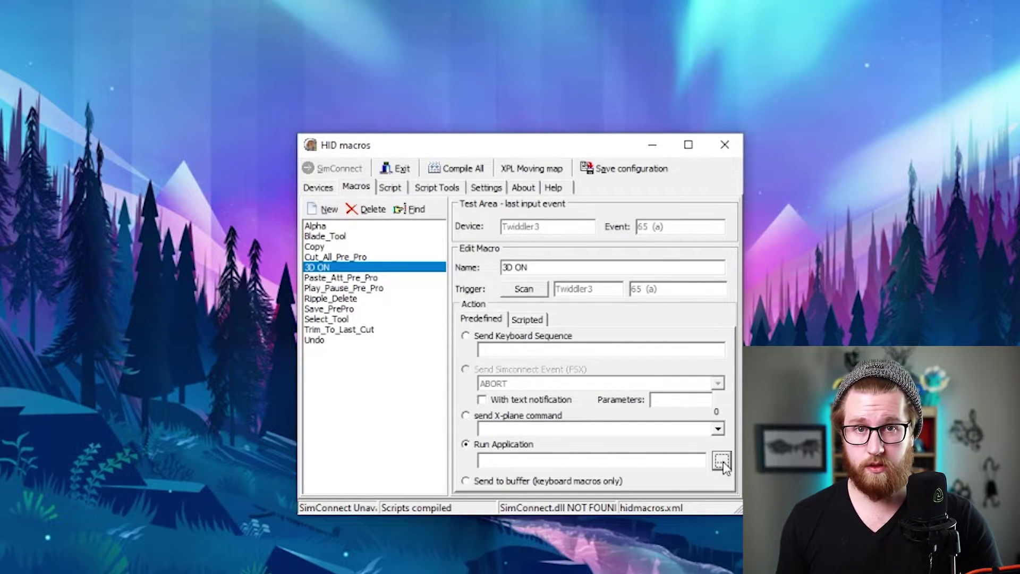
pyautogui.moveTo(390, 64); pyautogui.dragTo(460, 163)
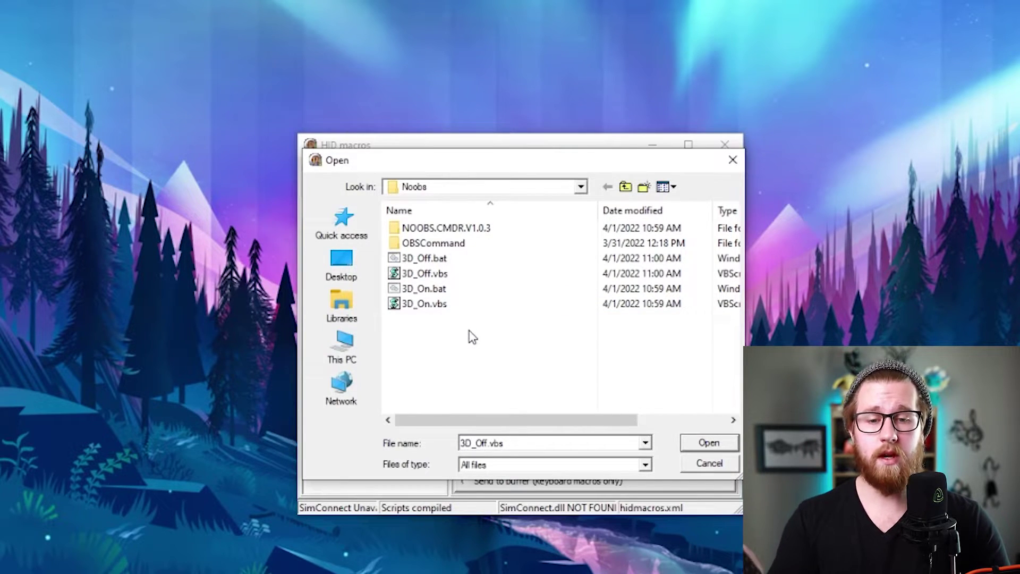
pyautogui.click(425, 311)
pyautogui.click(709, 443)
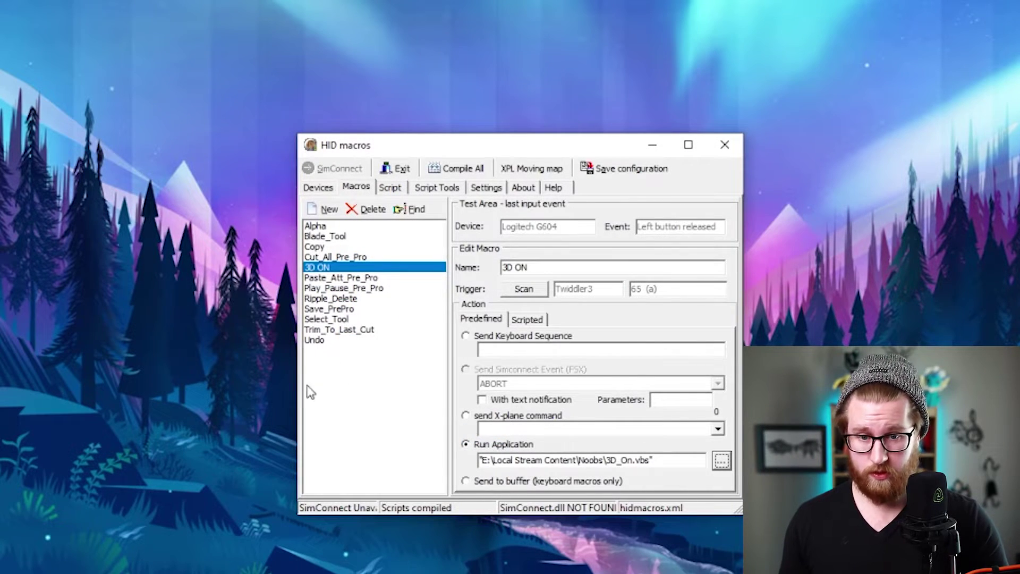
# Create a new macro named "3D Off" and assign the Twiddler3's "b" key as its trigger.
pyautogui.click(345, 395)
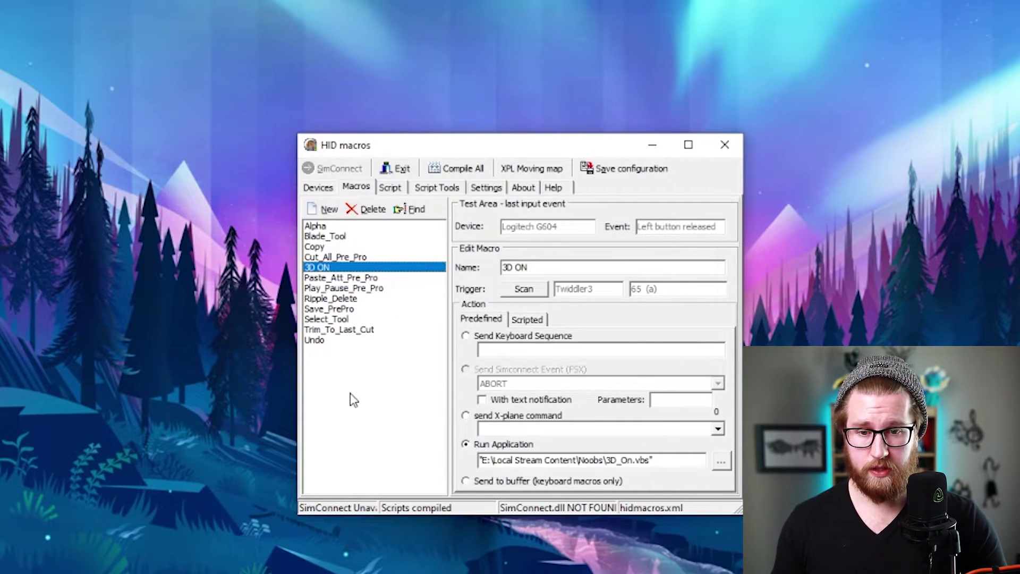
pyautogui.click(329, 210)
pyautogui.write('3')
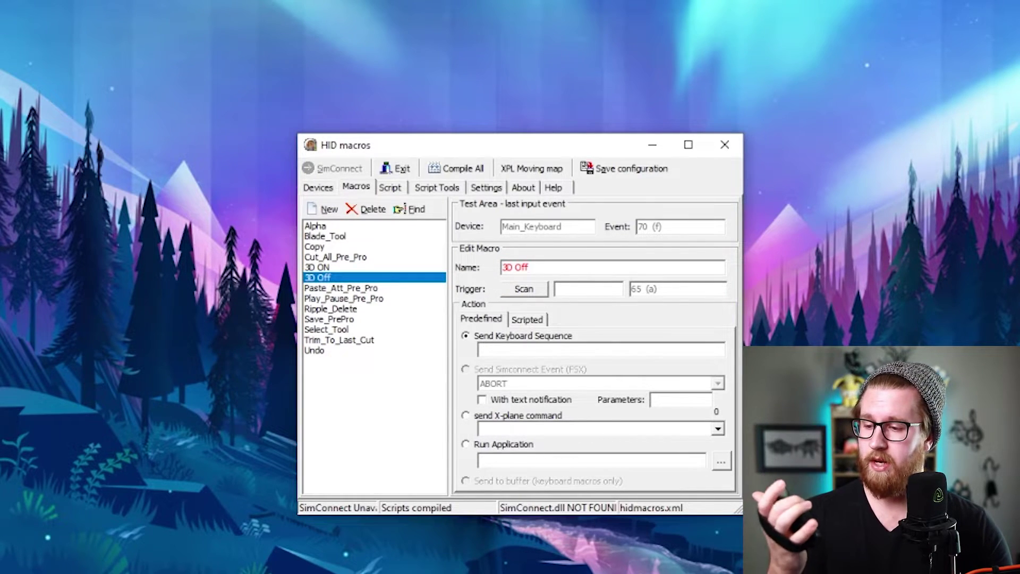
pyautogui.write('D Off')
pyautogui.click(536, 292)
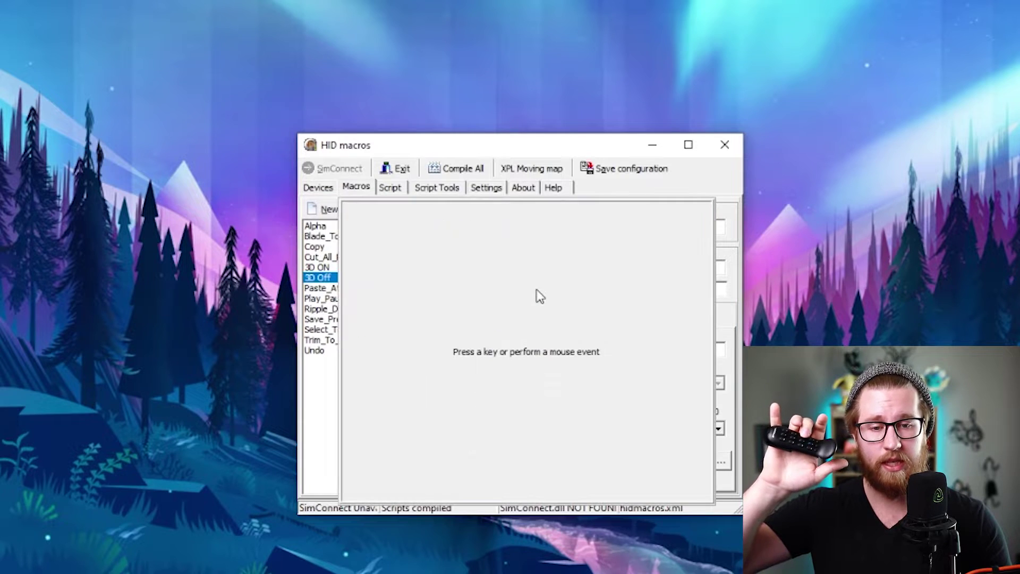
pyautogui.press('b')
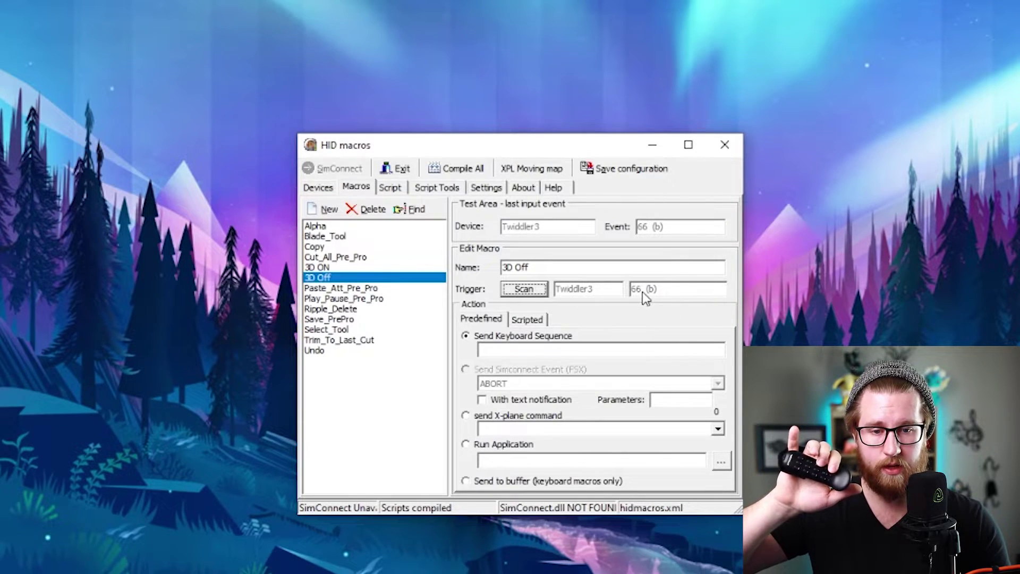
# After checking the 3D ON macro, set the 3D Off macro to run 3D_Off.vbs from the Noobs folder as an application.
pyautogui.click(332, 268)
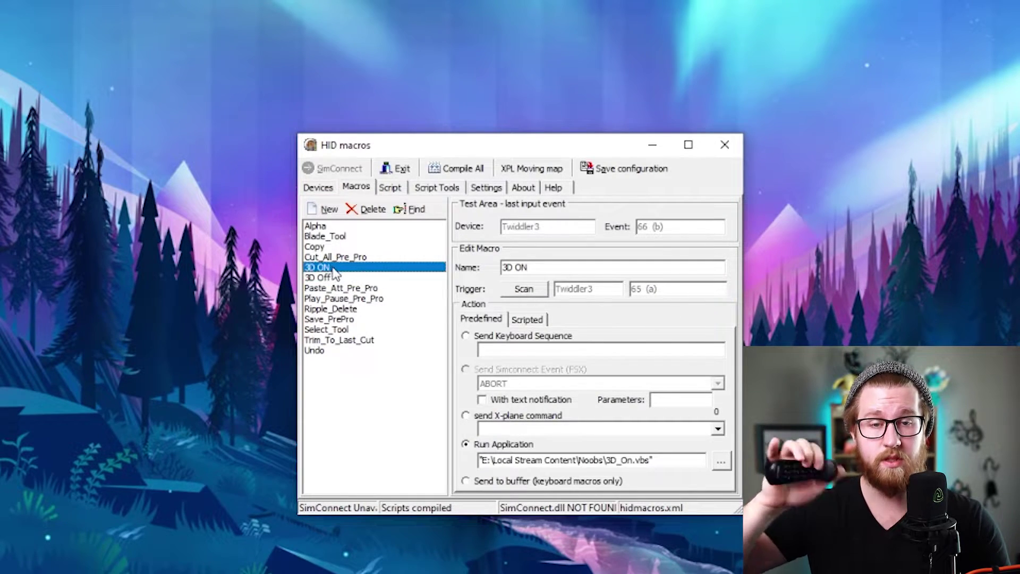
pyautogui.click(334, 279)
pyautogui.click(466, 444)
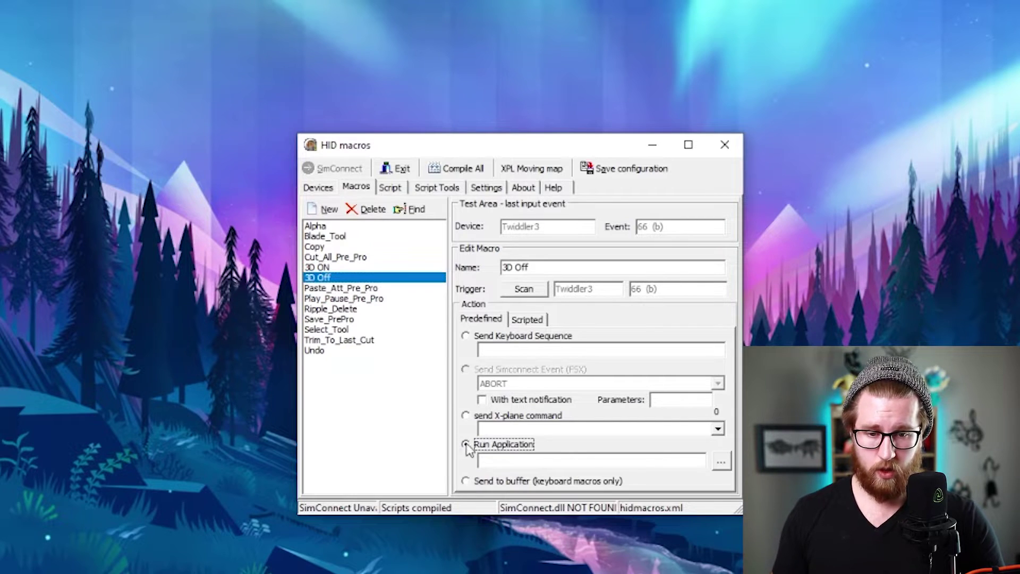
pyautogui.click(721, 462)
pyautogui.click(435, 274)
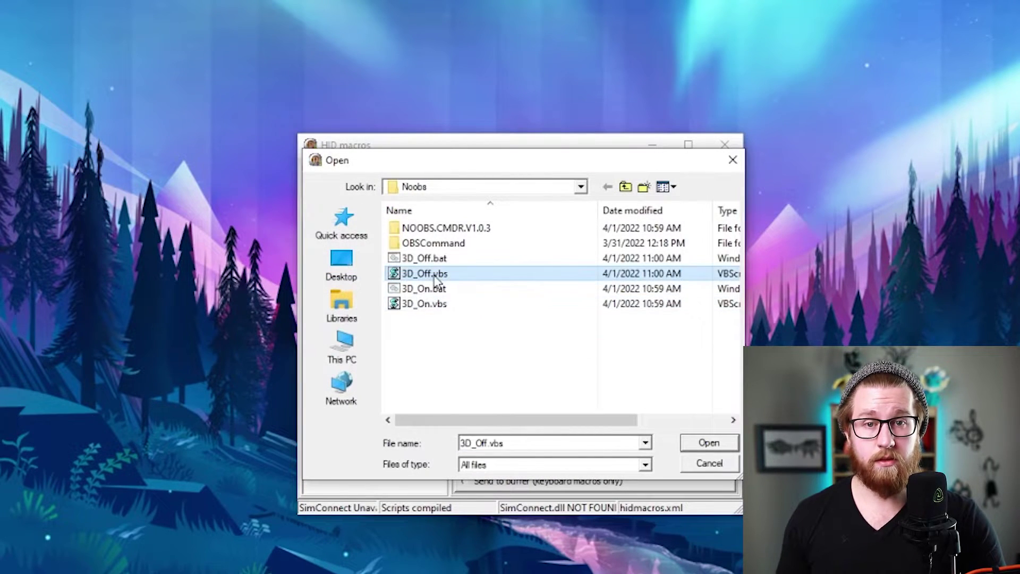
pyautogui.click(712, 444)
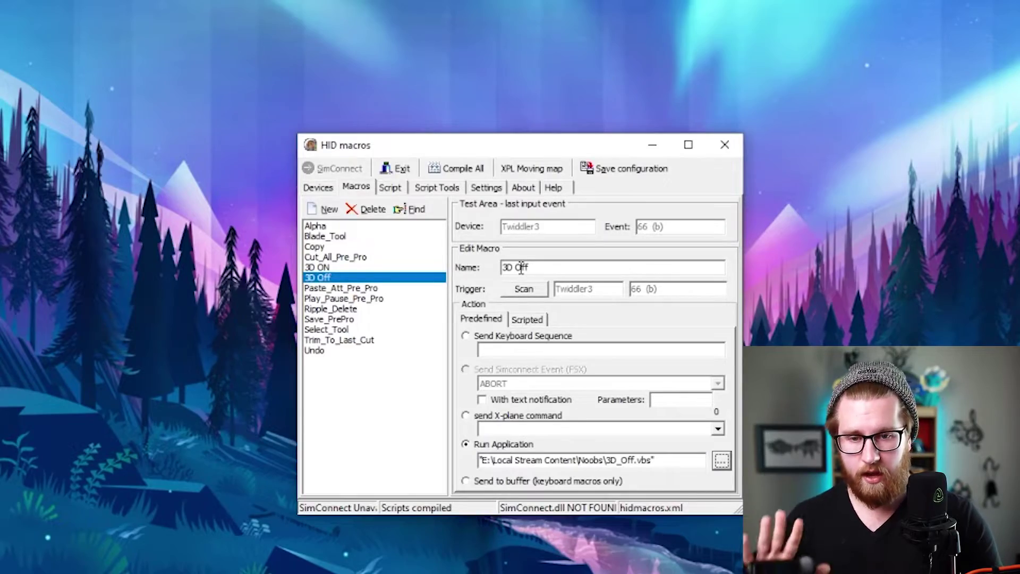